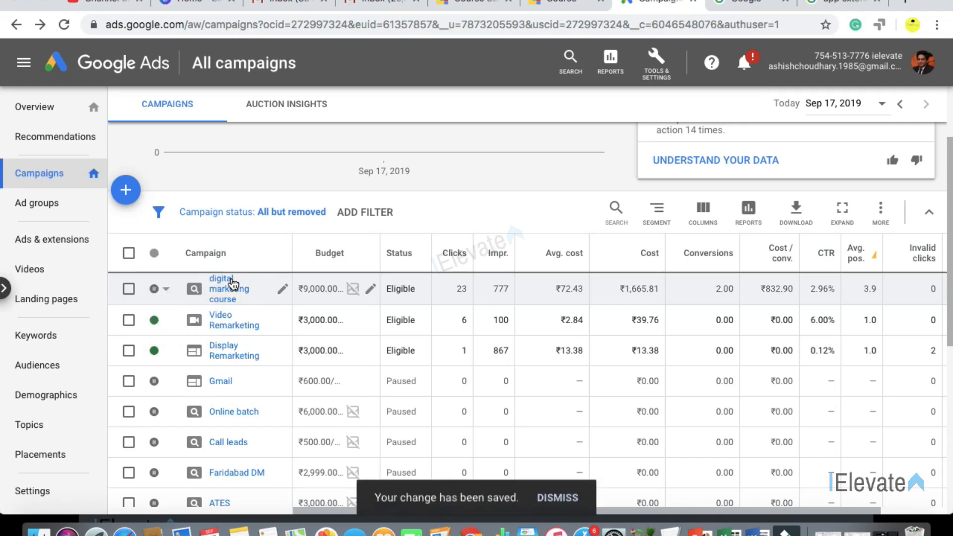
- Open the digital marketing course ad group within the digital marketing course campaign and review its search keywords
click(218, 285)
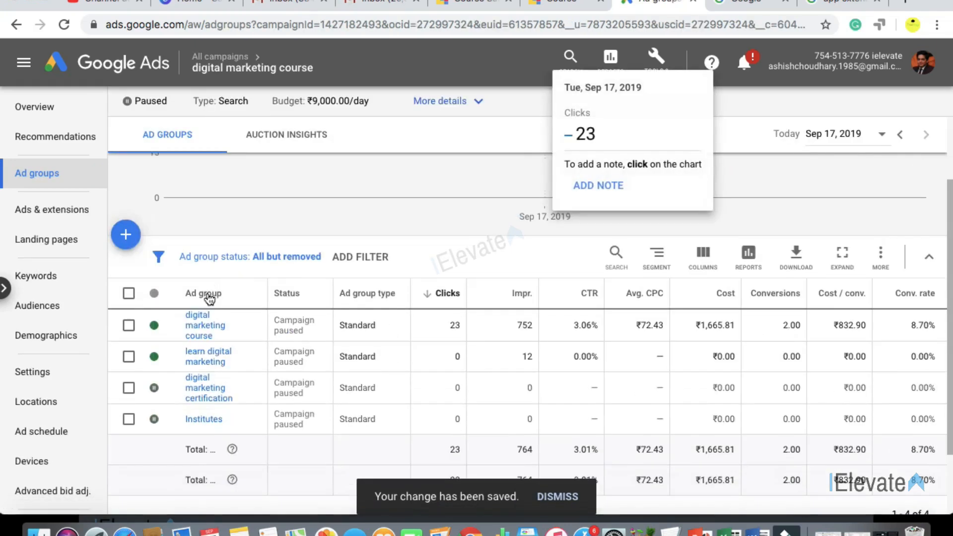
click(198, 323)
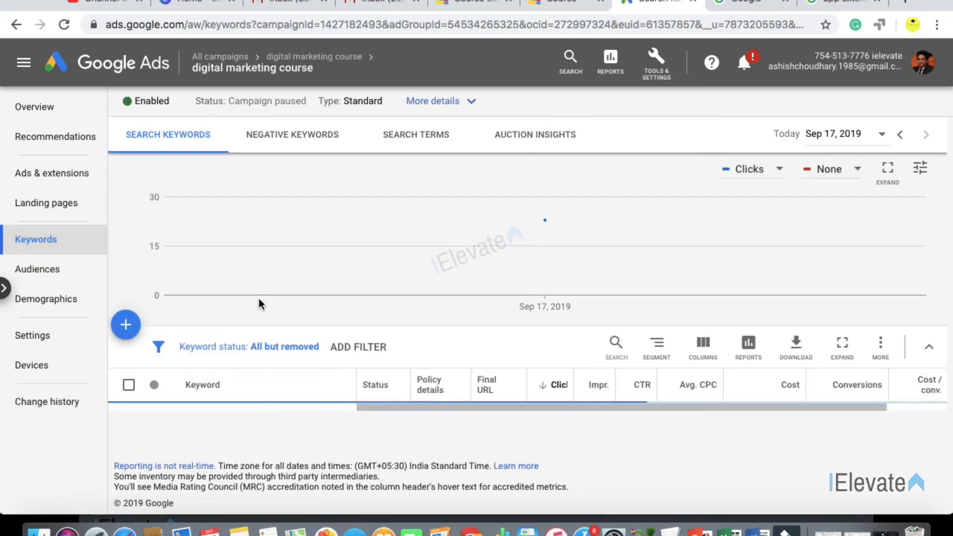
scroll(258, 298, down, 5)
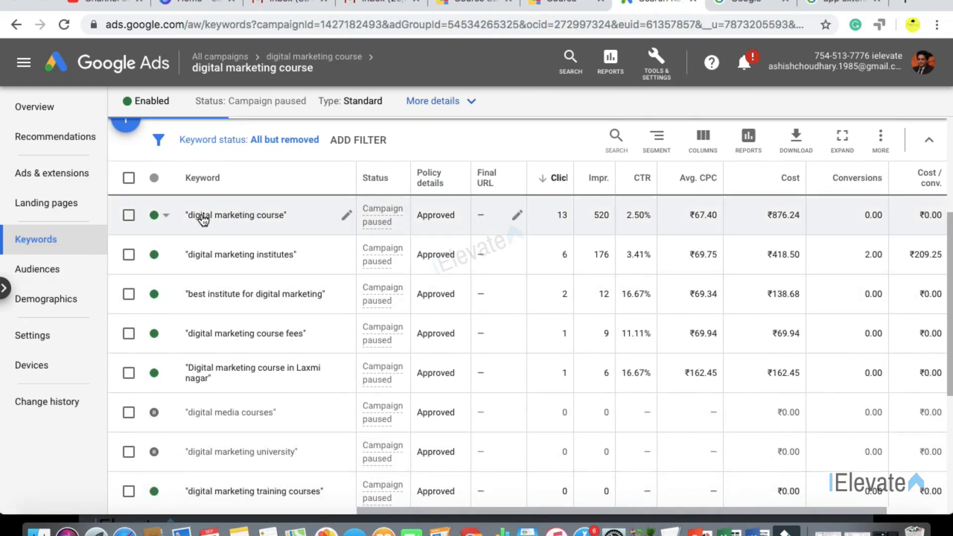
scroll(247, 223, up, 3)
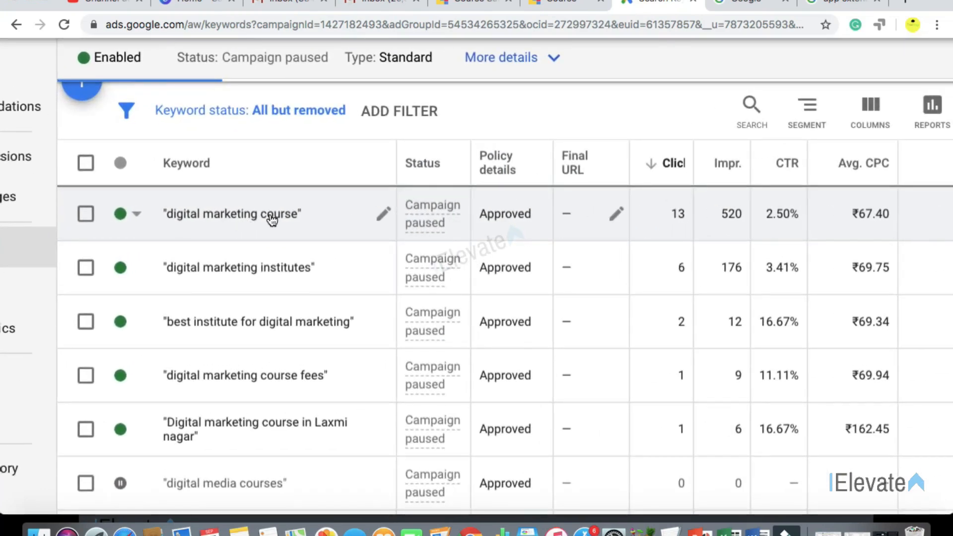
scroll(187, 397, down, 2)
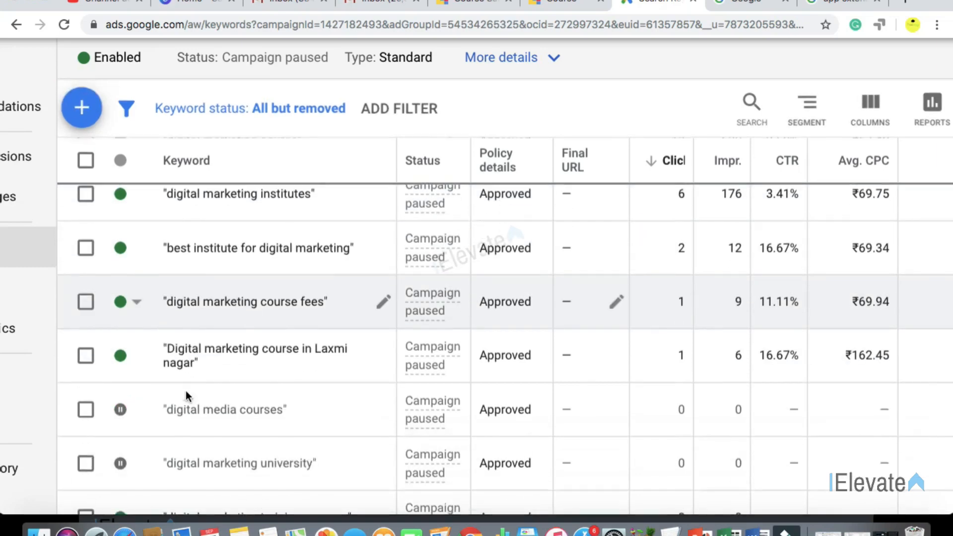
scroll(187, 398, down, 3)
scroll(176, 287, up, 2)
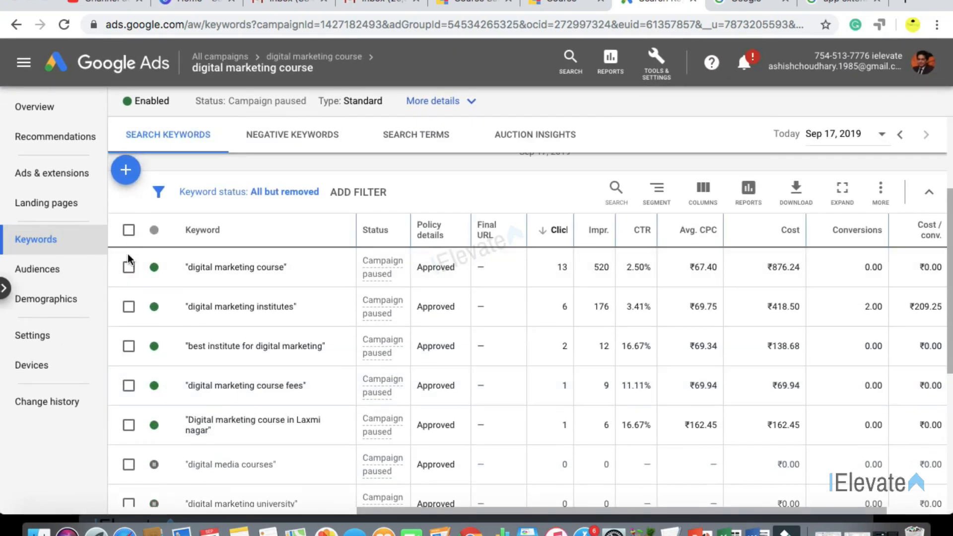
- Select the five keywords from "digital marketing course" through "Digital marketing course in Laxmi nagar" and open the bulk match type change
click(129, 267)
click(128, 307)
click(128, 345)
click(129, 387)
click(129, 425)
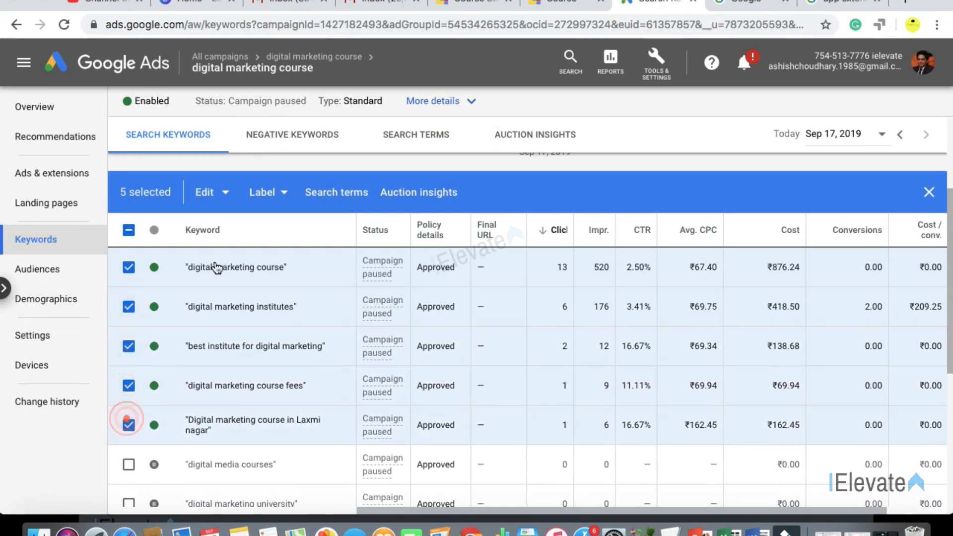
click(223, 193)
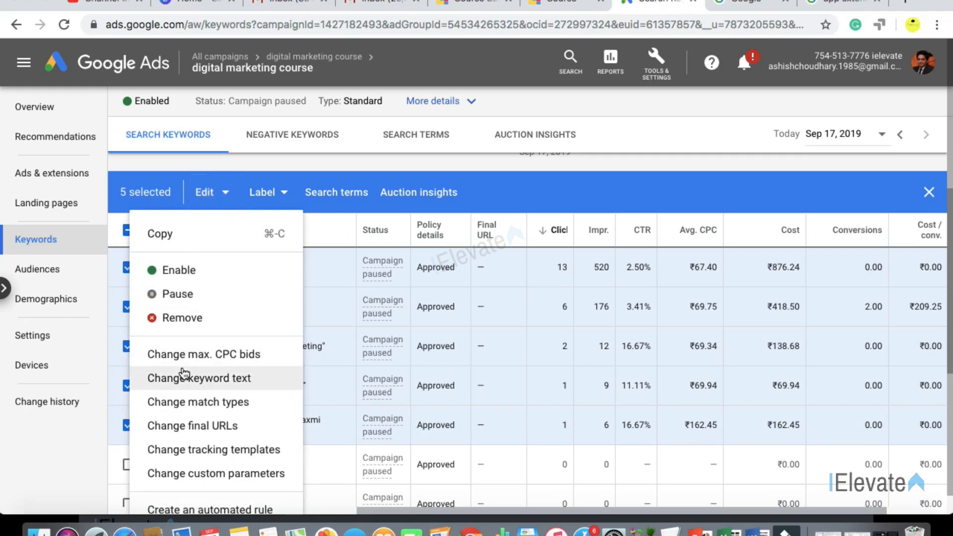
click(199, 402)
scroll(308, 287, up, 1)
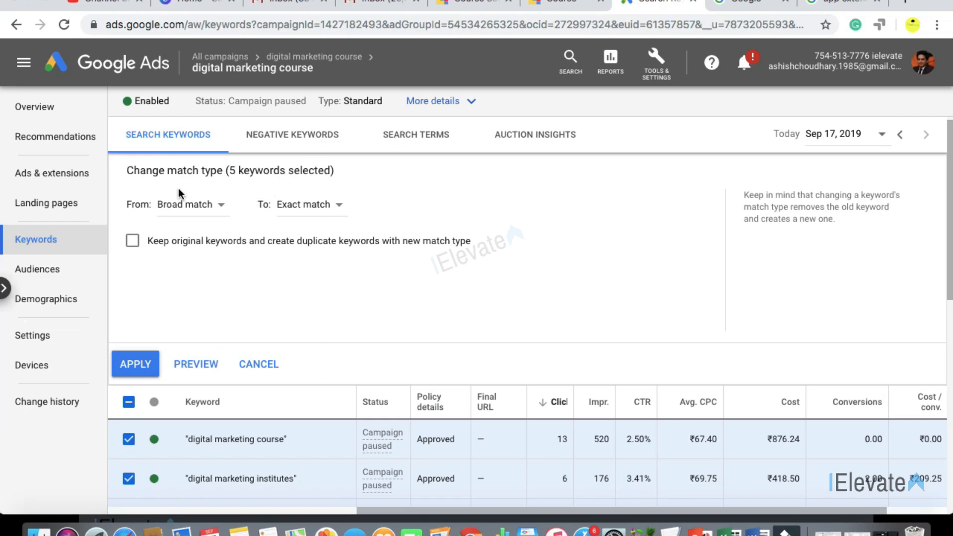
- Examine the available source and target match types for the selected keywords
click(213, 204)
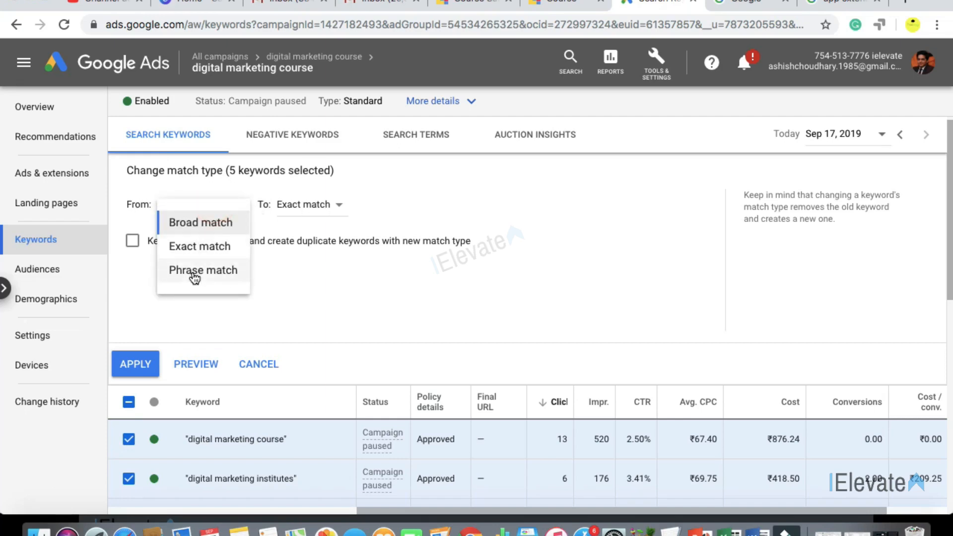
click(308, 204)
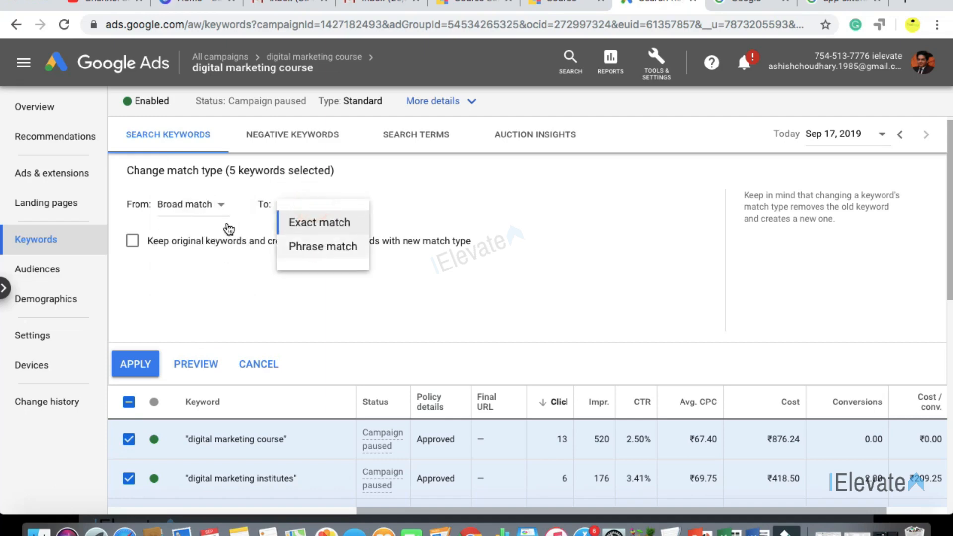
click(217, 212)
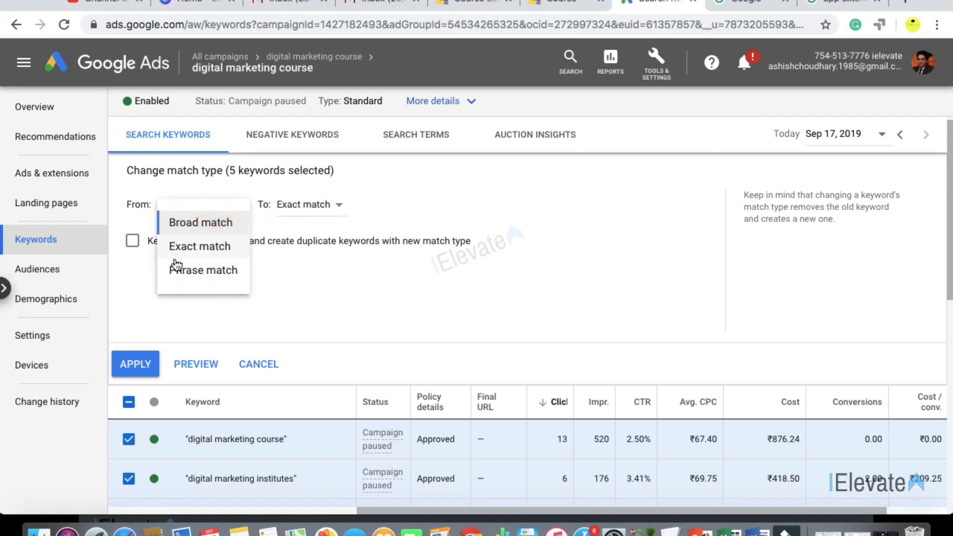
click(336, 256)
scroll(219, 277, down, 1)
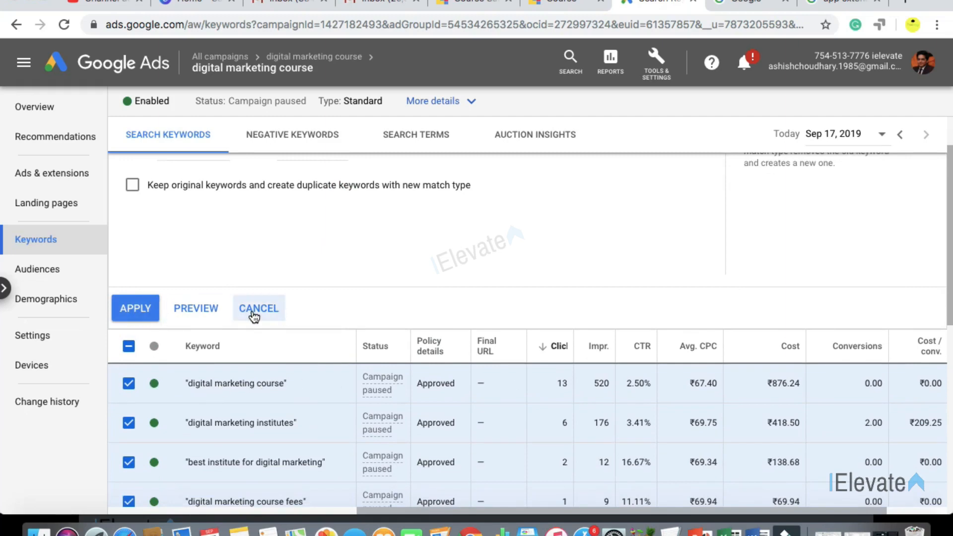
scroll(229, 256, up, 2)
scroll(237, 324, down, 2)
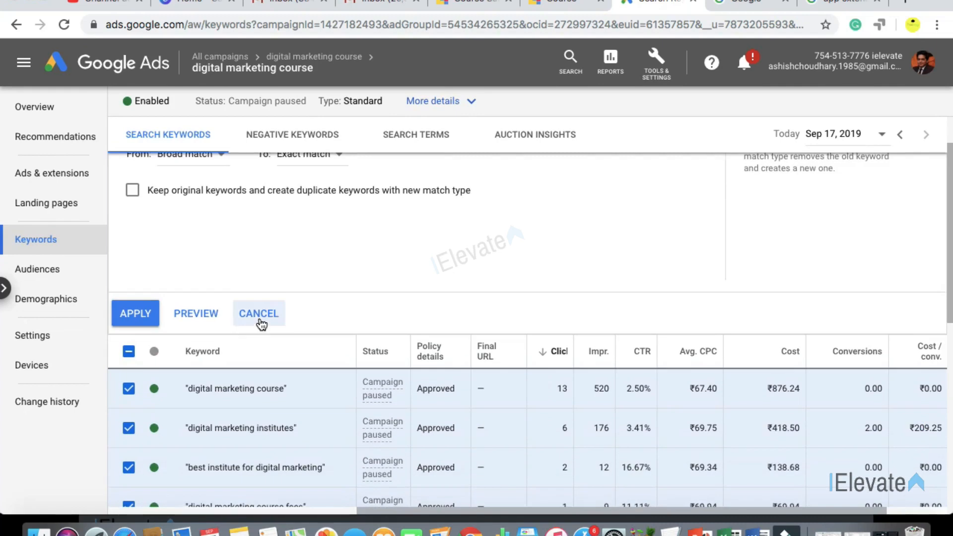
- Cancel the match type change and clear the keyword selection
click(261, 323)
scroll(288, 283, up, 1)
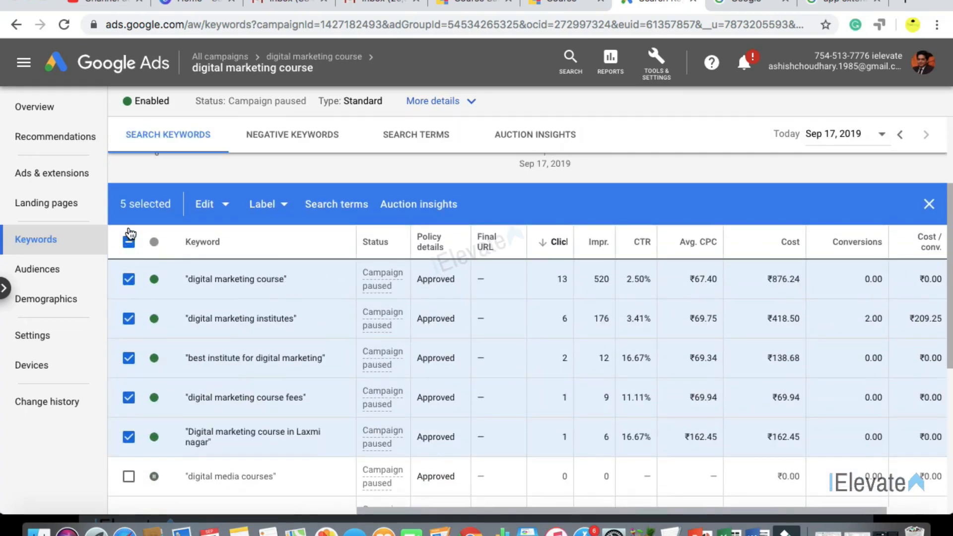
click(129, 232)
click(129, 232)
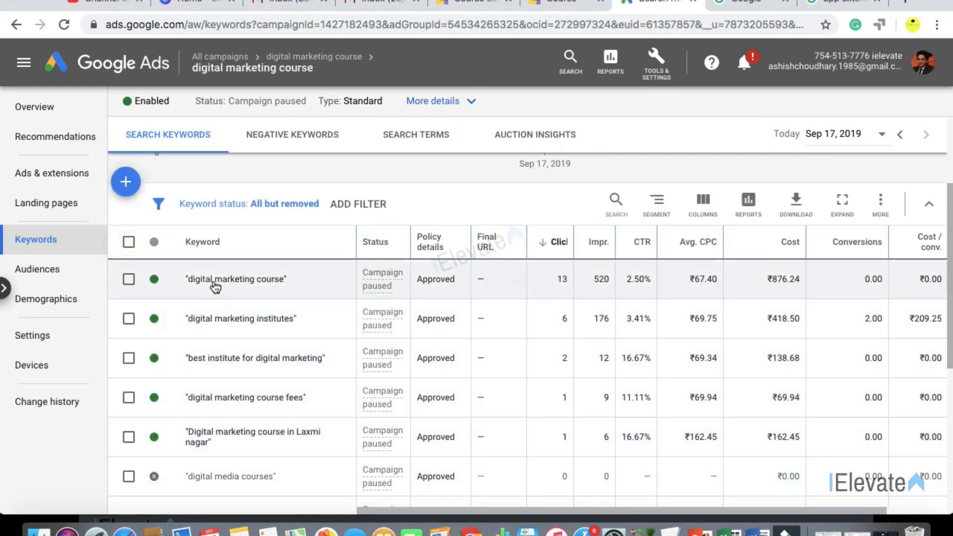
- Show the ad group's negative keywords and look through the list
scroll(214, 290, up, 2)
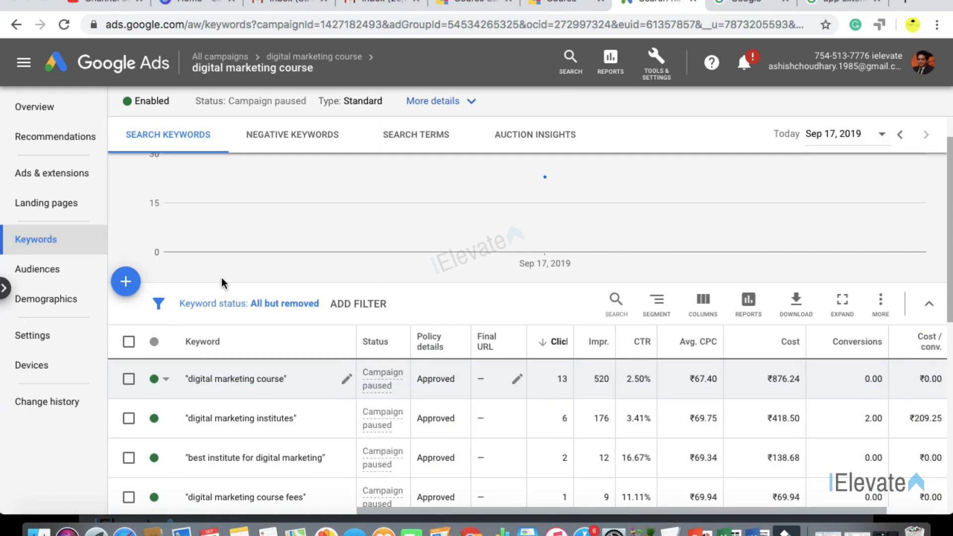
click(287, 145)
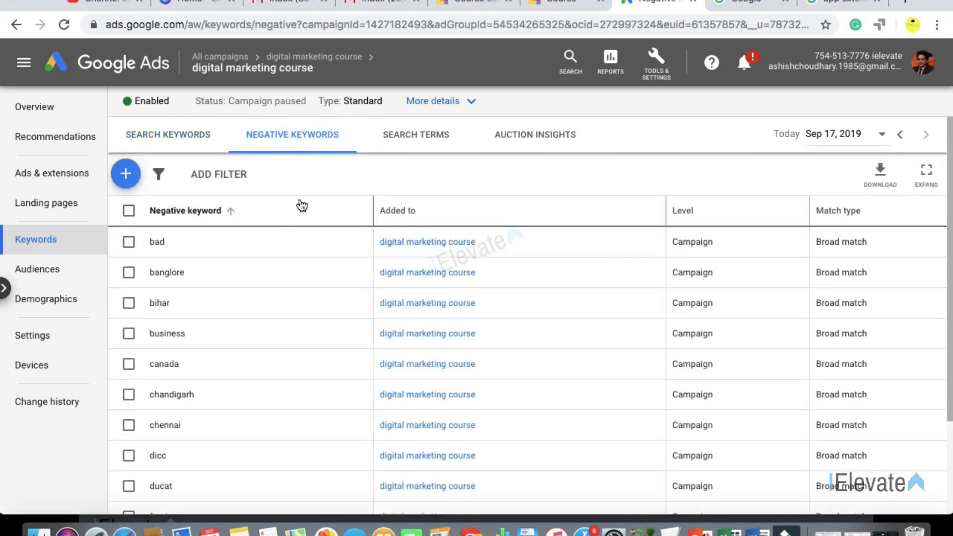
scroll(301, 206, down, 1)
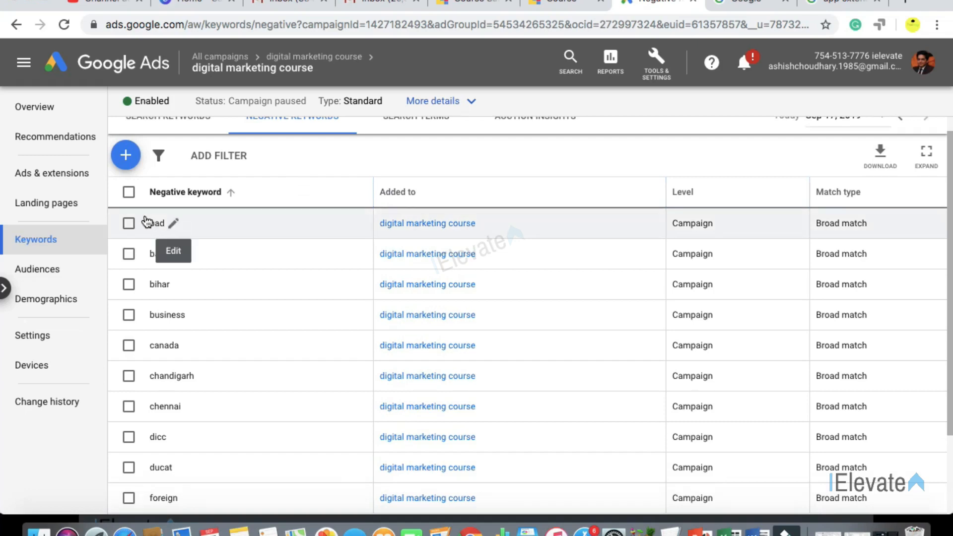
scroll(130, 357, up, 1)
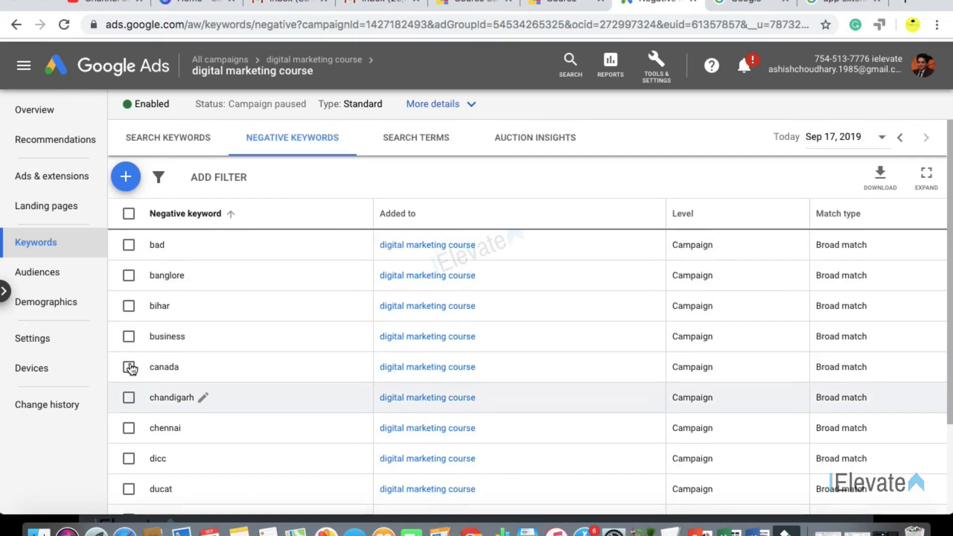
- Start adding new negative keywords and set them to apply at the Campaign level
click(126, 175)
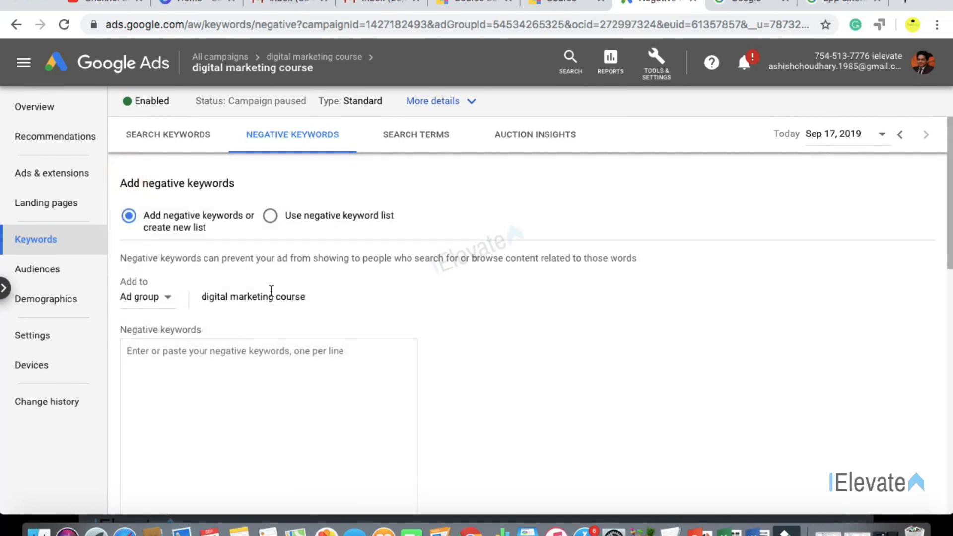
scroll(355, 271, down, 1)
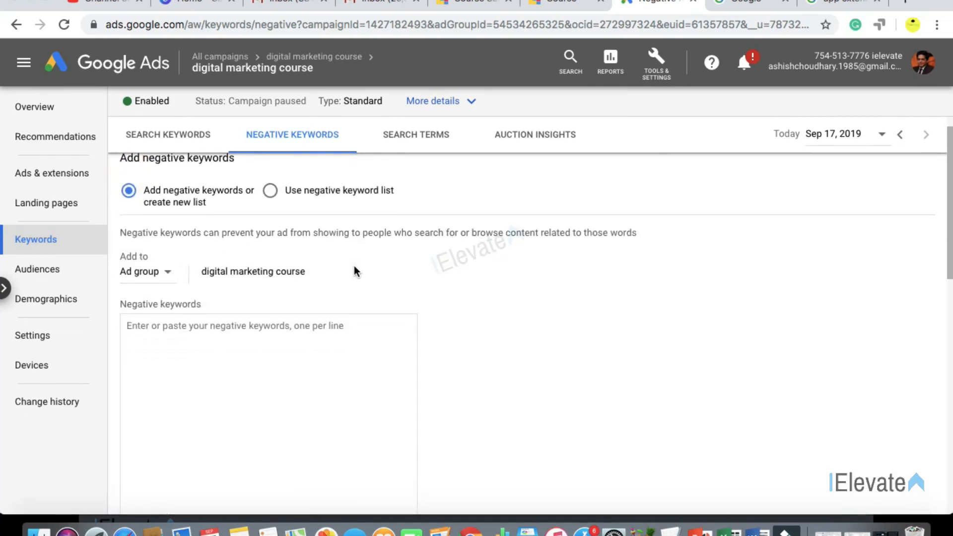
click(169, 275)
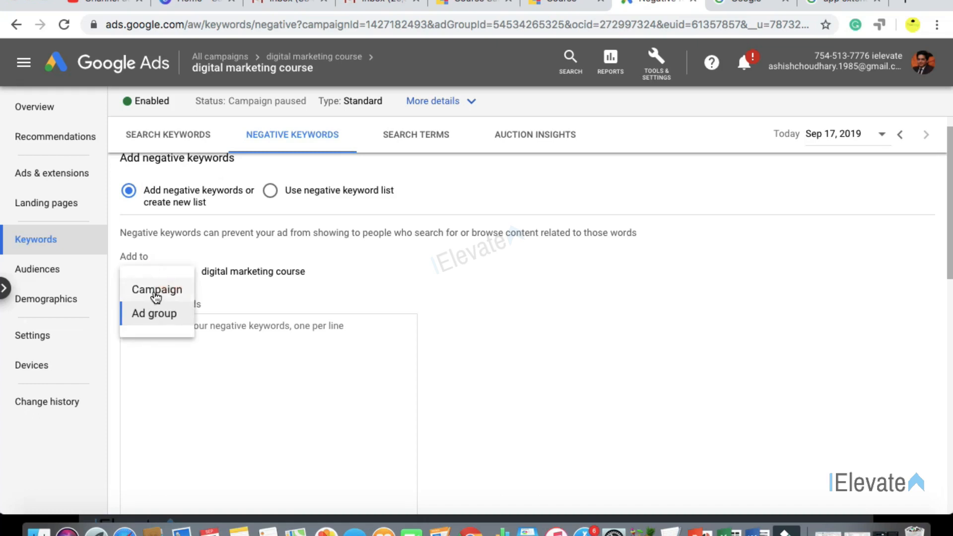
click(156, 293)
scroll(242, 294, down, 2)
- Enter free, jobs, review and agency as negative keywords, one per line
click(201, 294)
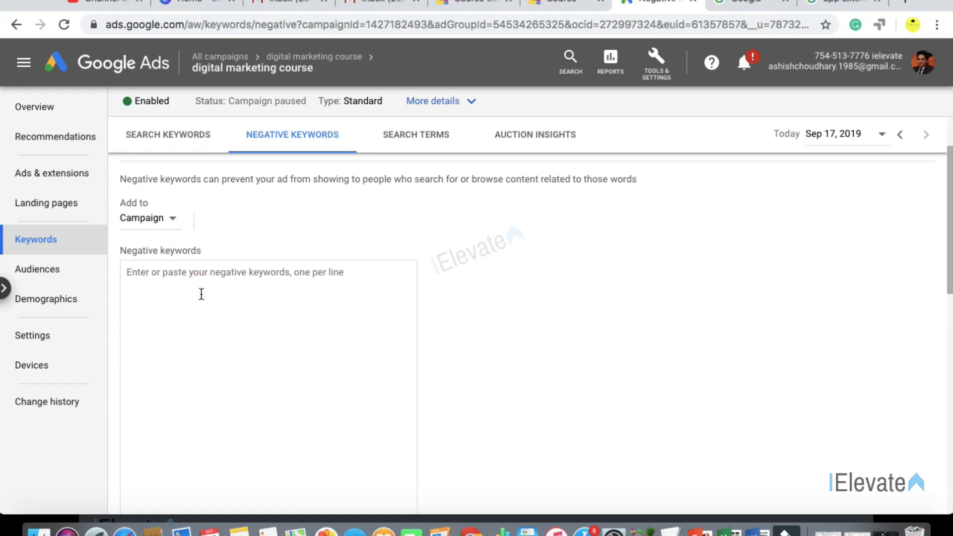
text(free)
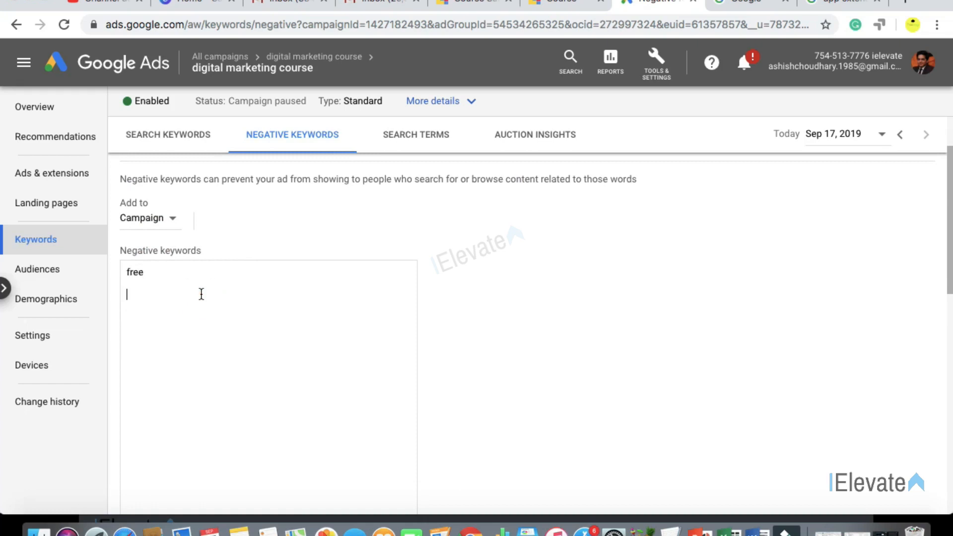
key(Return)
text(jobs)
key(Return)
text(review)
key(Return)
text(agency)
key(Return)
text(h)
key(BackSpace)
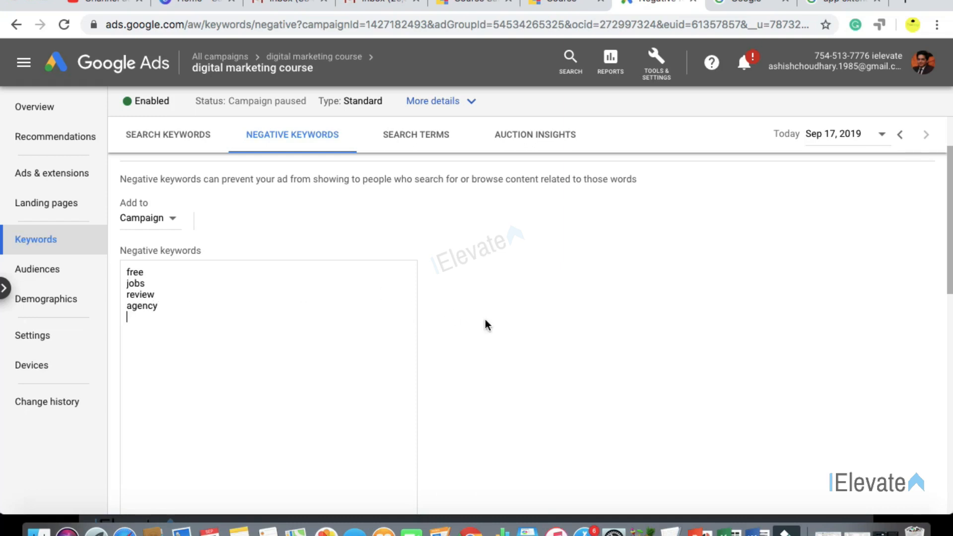
- Check the negative keyword entries and save options, and discard the new negative keywords without saving
scroll(492, 326, down, 5)
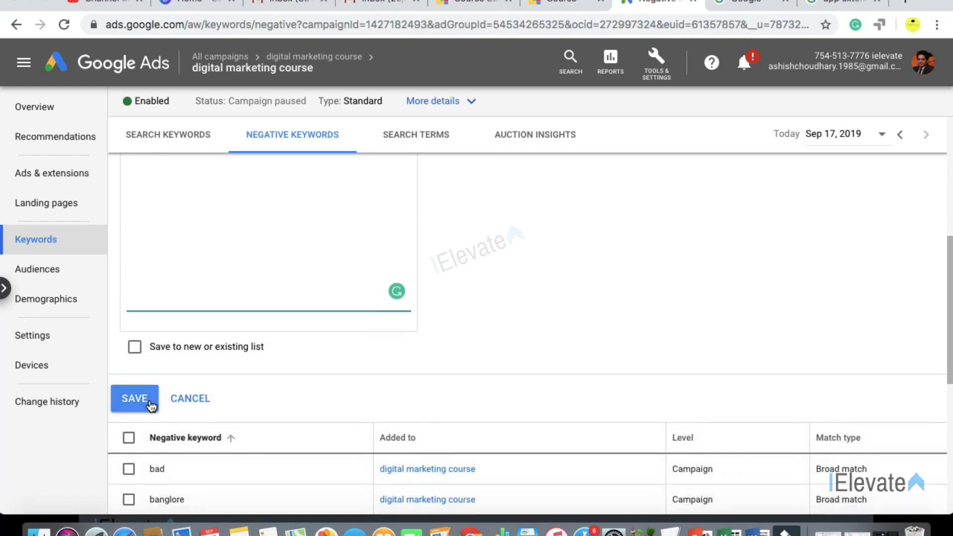
scroll(248, 359, up, 1)
scroll(247, 359, up, 4)
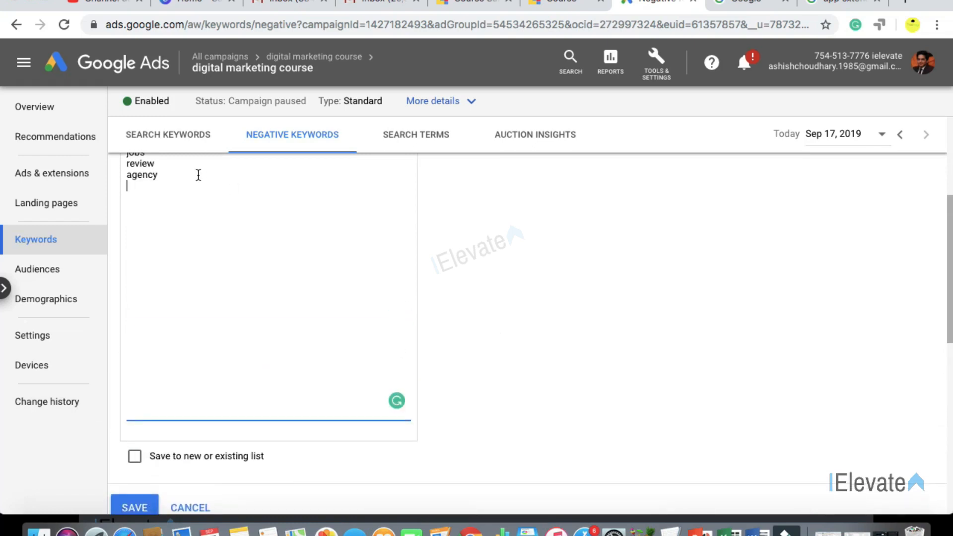
scroll(478, 300, down, 4)
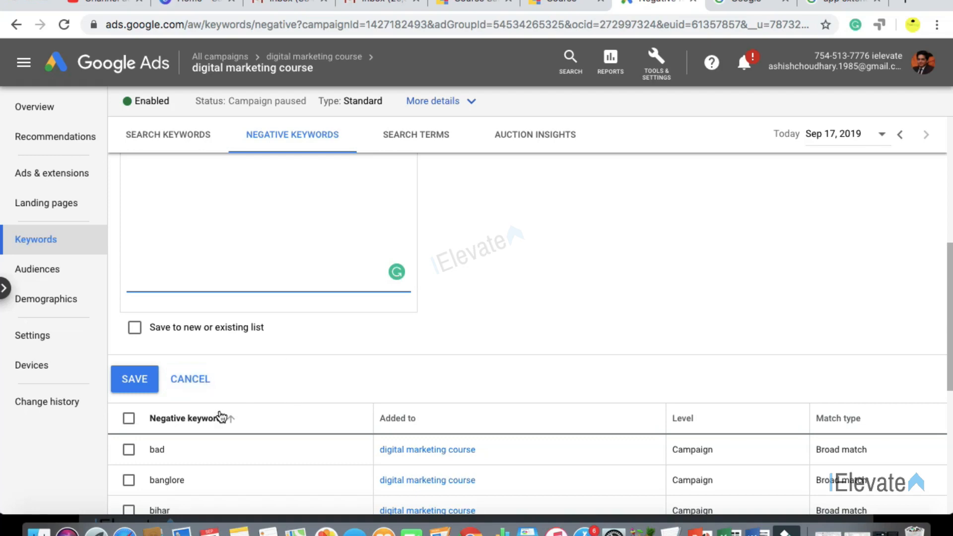
scroll(436, 325, up, 1)
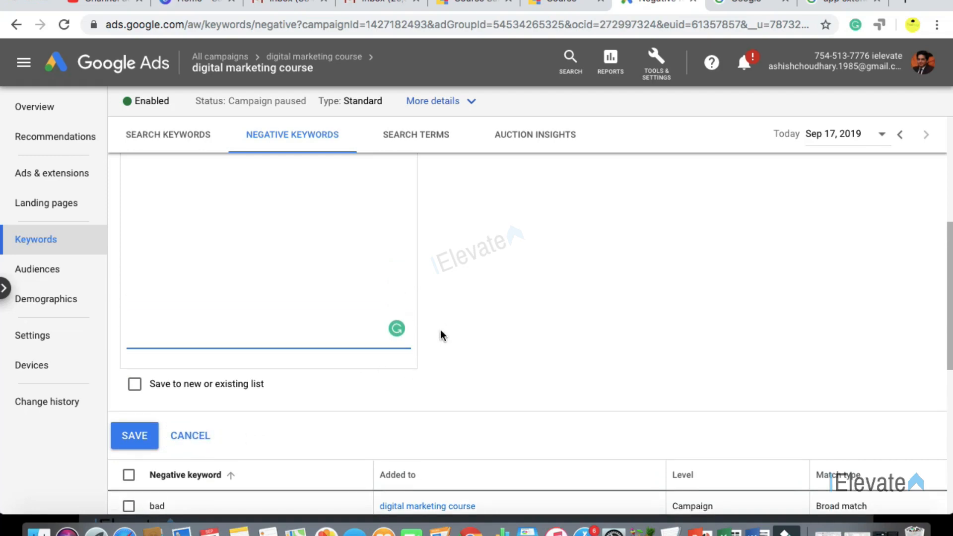
click(185, 438)
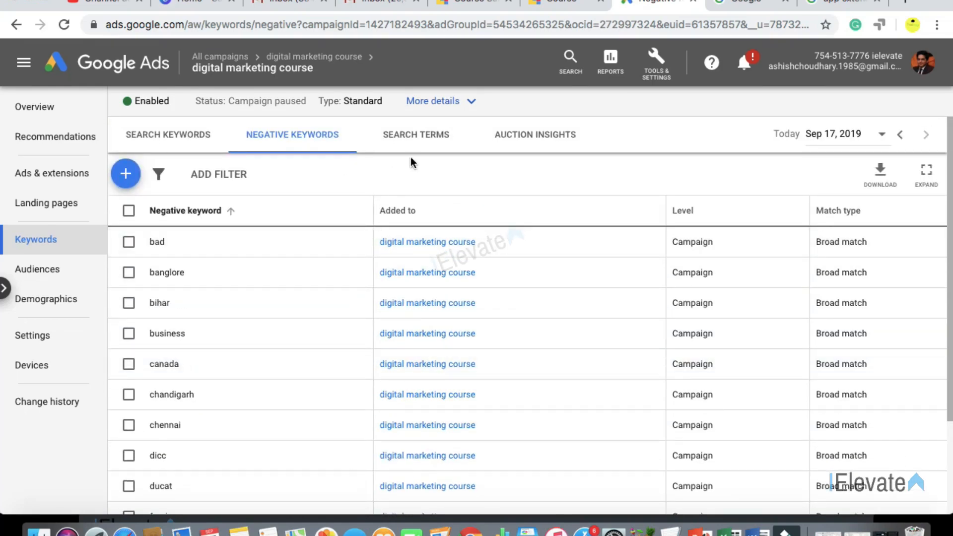
- Open the ad group's search terms report and review the listed queries with their match types
click(414, 139)
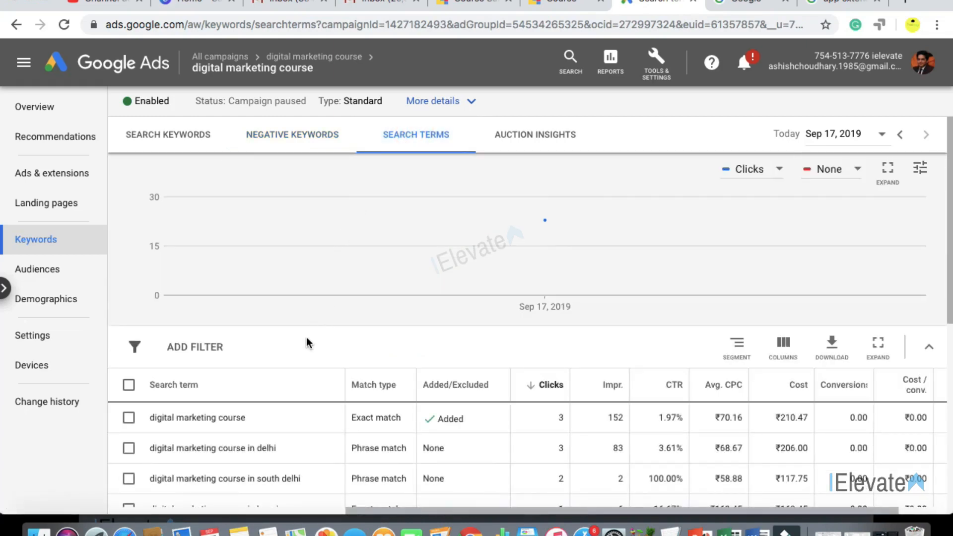
scroll(313, 357, down, 4)
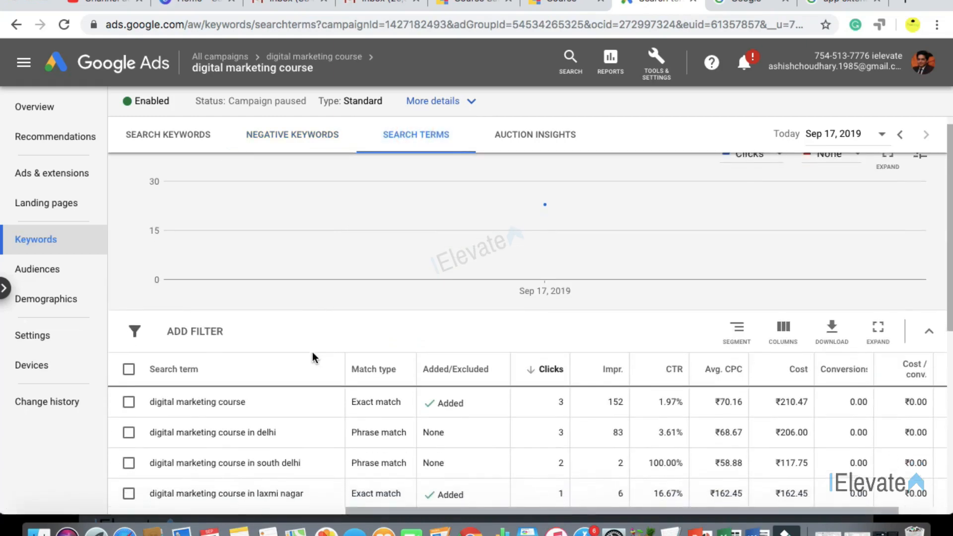
scroll(312, 357, down, 1)
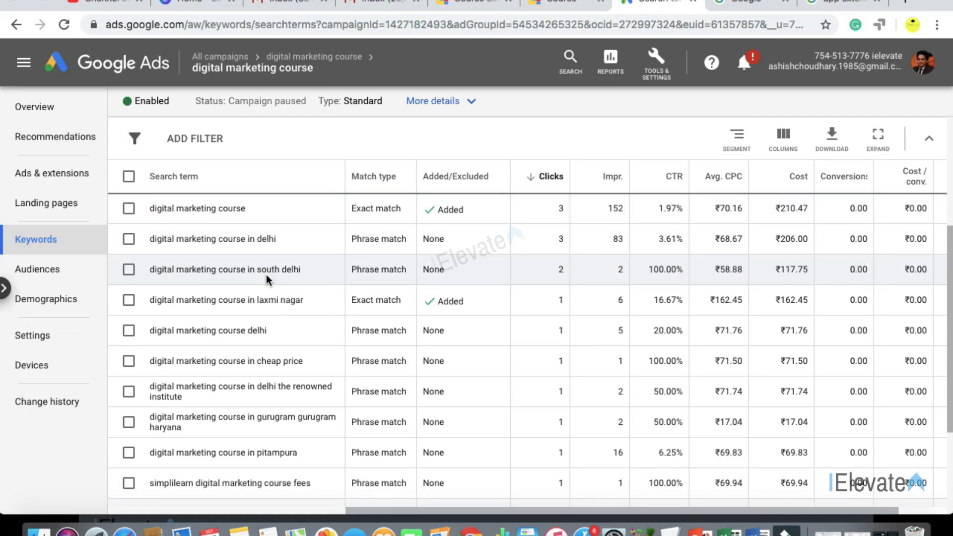
scroll(245, 356, down, 2)
scroll(245, 355, down, 1)
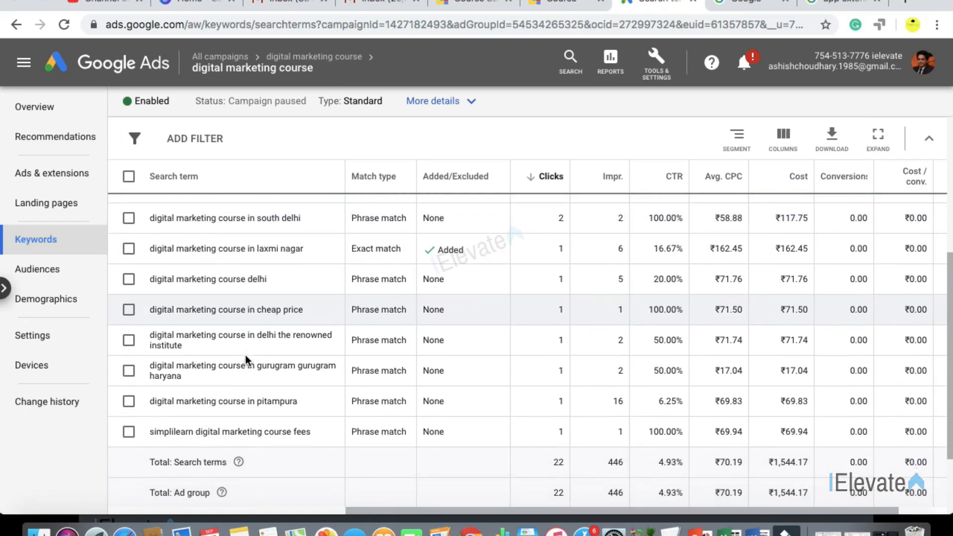
- Examine the remaining search terms with their match types and added or excluded status, then return to the ad group's negative keywords list
scroll(245, 355, down, 1)
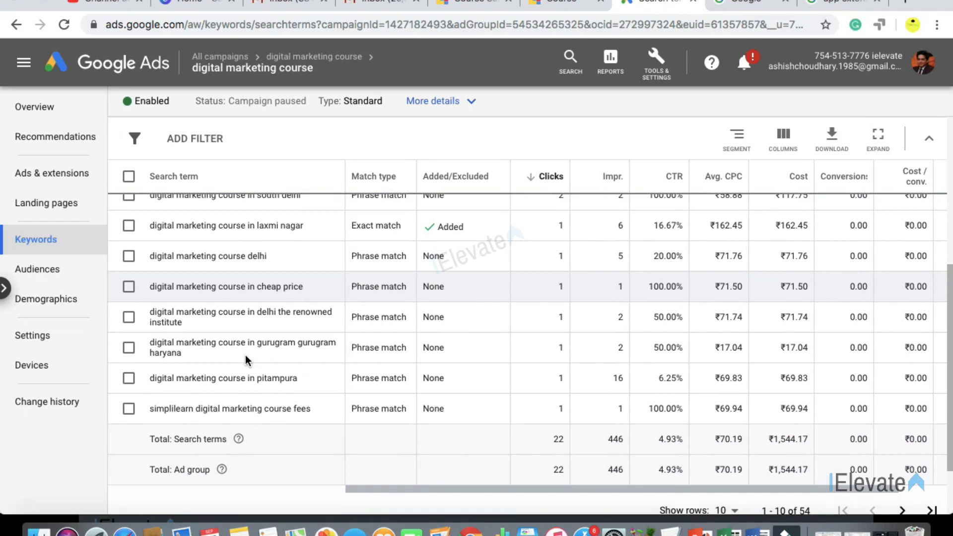
scroll(245, 355, up, 5)
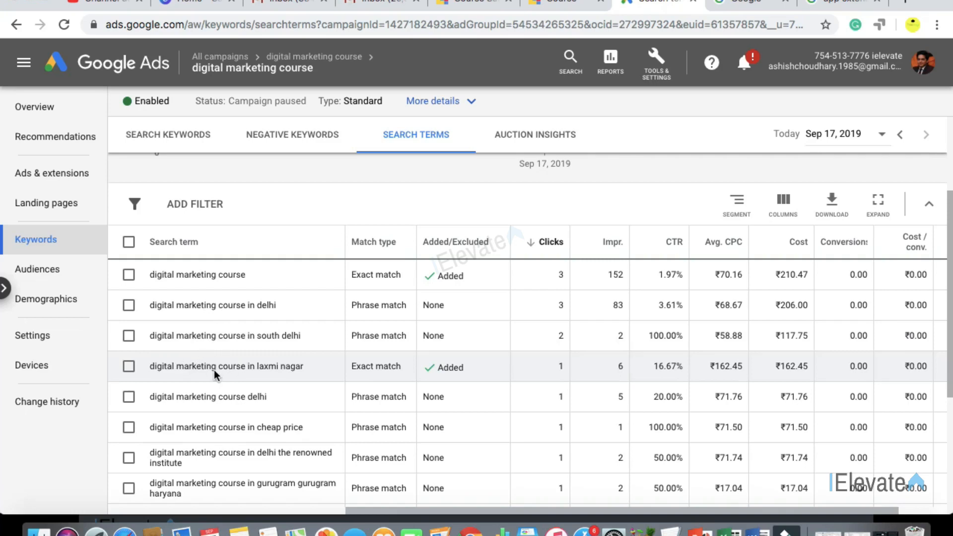
scroll(213, 370, up, 3)
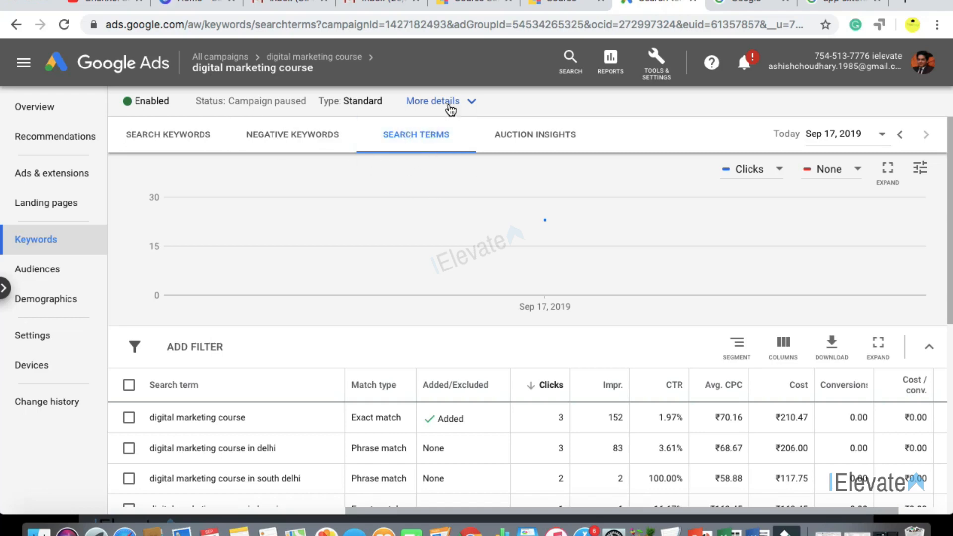
scroll(323, 370, down, 1)
scroll(323, 366, down, 5)
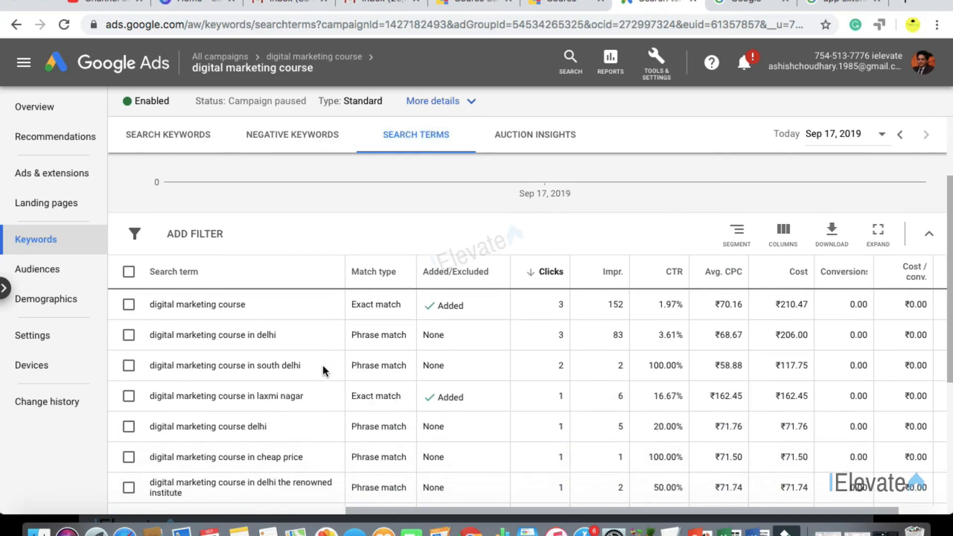
scroll(323, 371, up, 5)
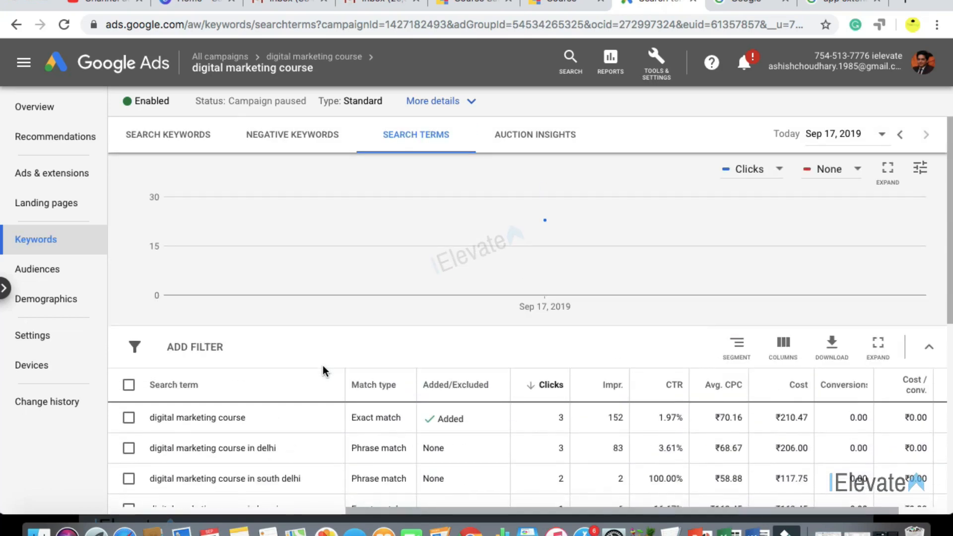
click(289, 133)
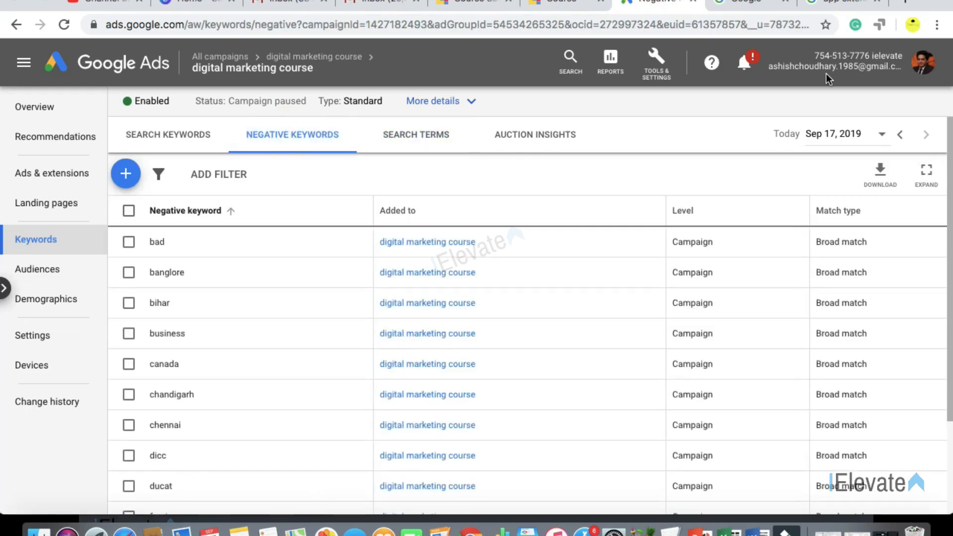